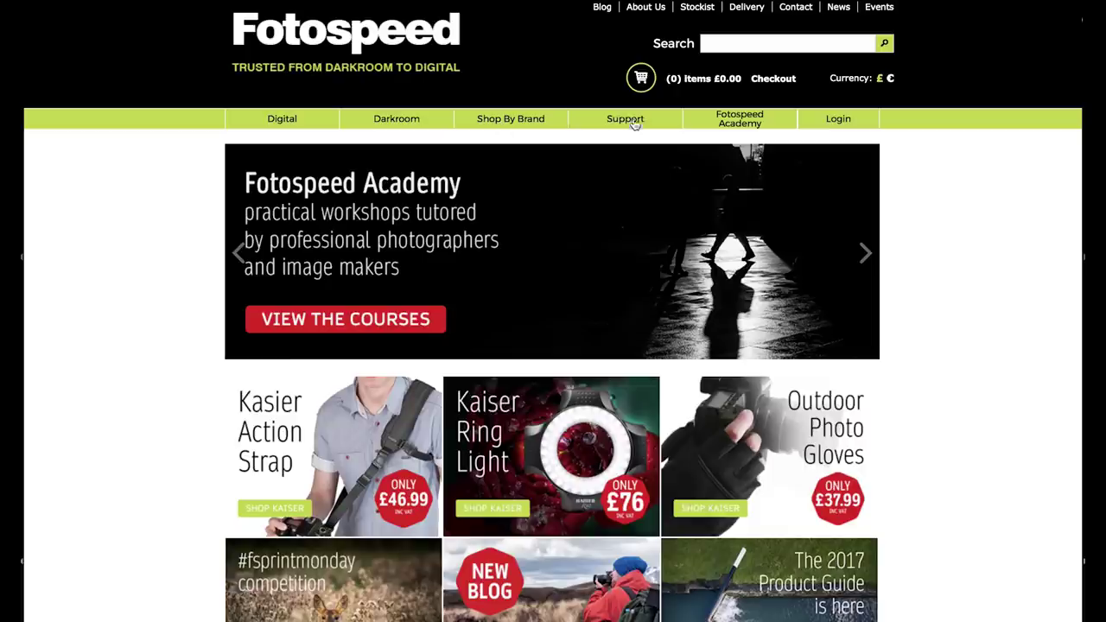
# Open the Canon Pro 1000 generic ink profiles from the Fotospeed support section's generic printer profiles.
pyautogui.click(635, 121)
pyautogui.scroll(-5, 581, 342)
pyautogui.scroll(-3, 582, 343)
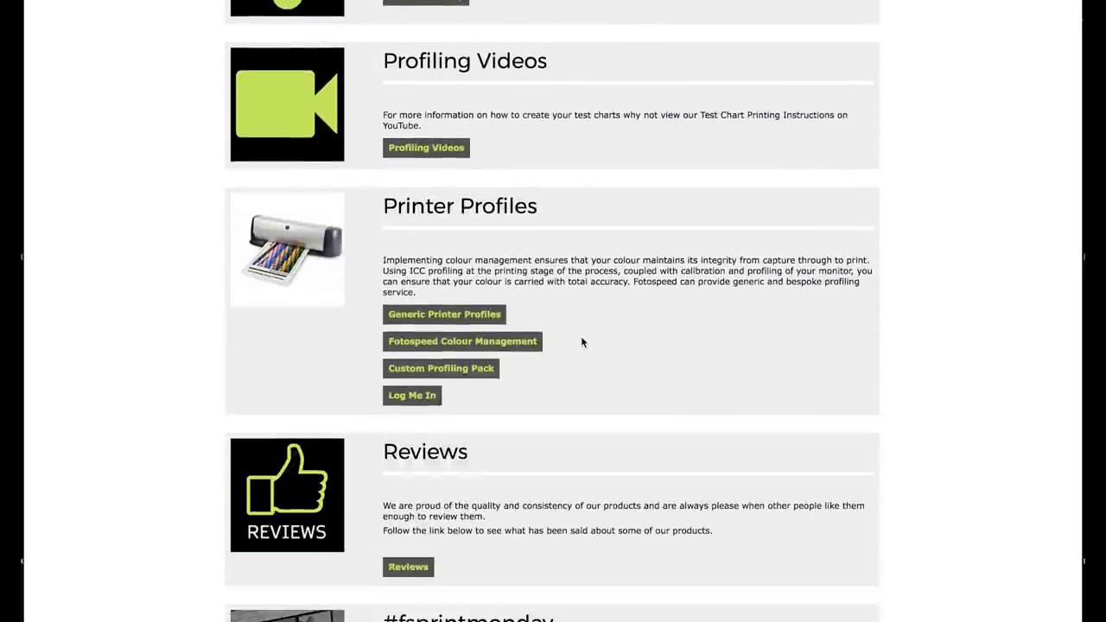
pyautogui.click(468, 317)
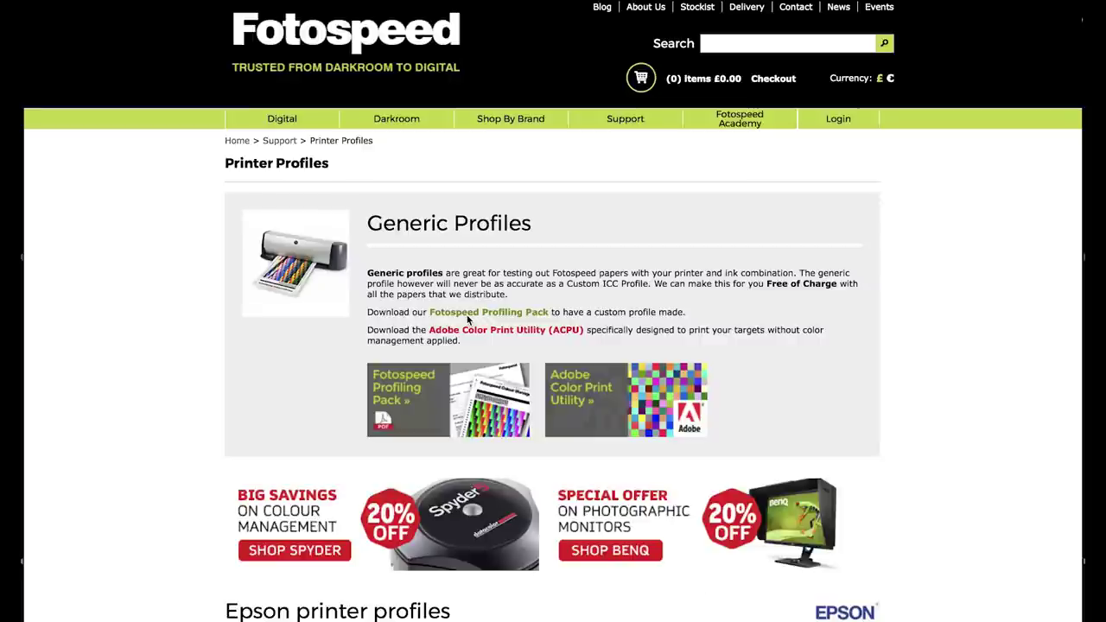
pyautogui.scroll(-8, 468, 319)
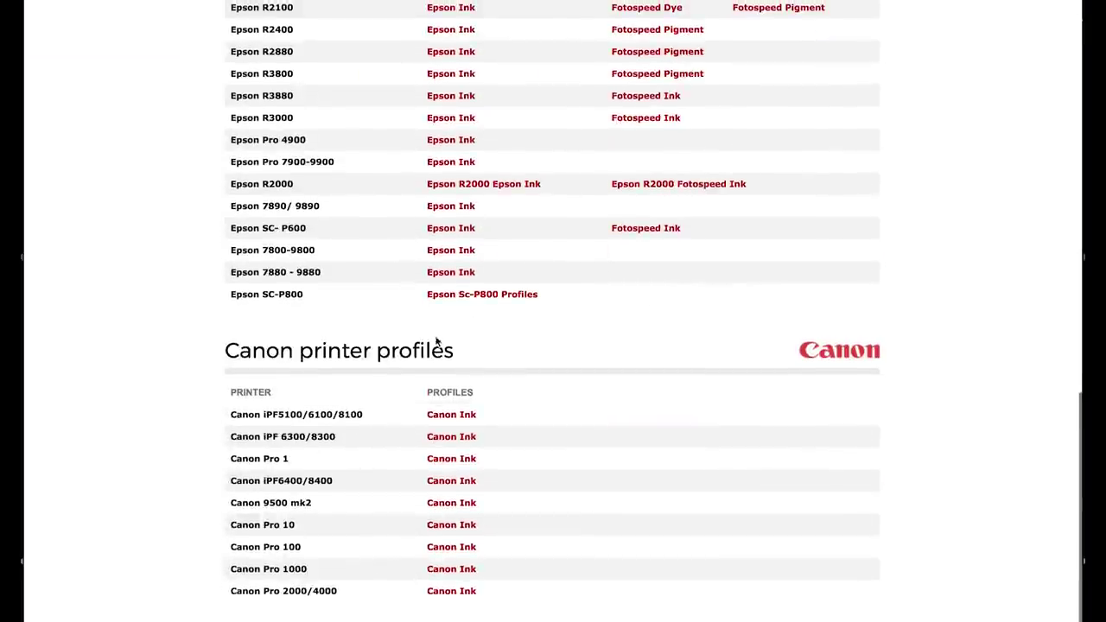
pyautogui.click(452, 569)
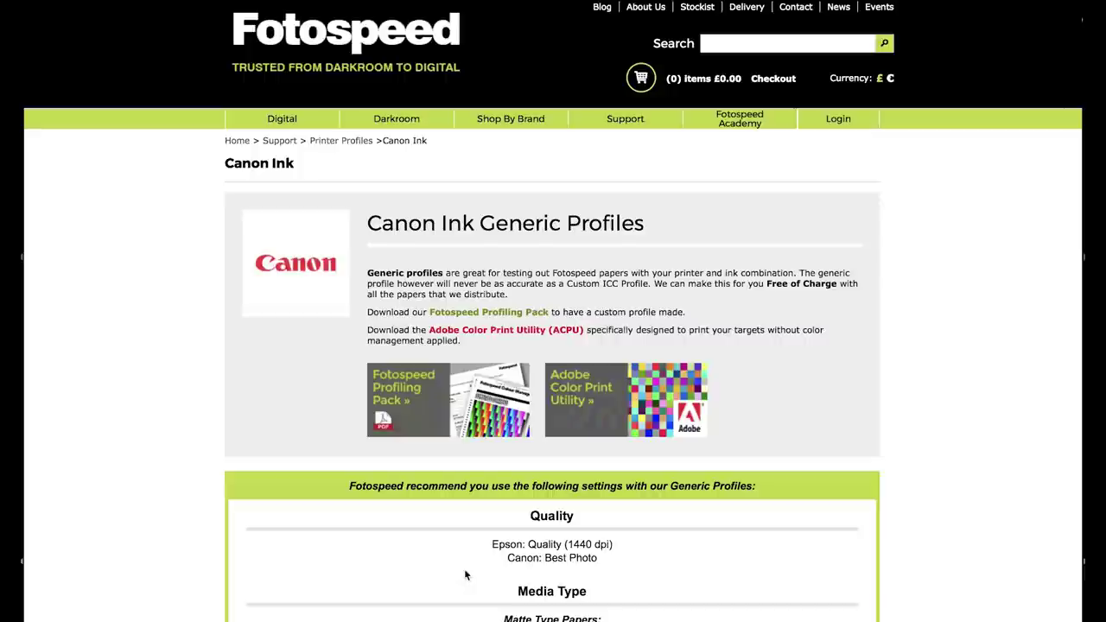
# Download the generic Canon Pro 1000 profile for Platinum Baryta 300 paper.
pyautogui.scroll(-3, 493, 544)
pyautogui.scroll(-6, 493, 544)
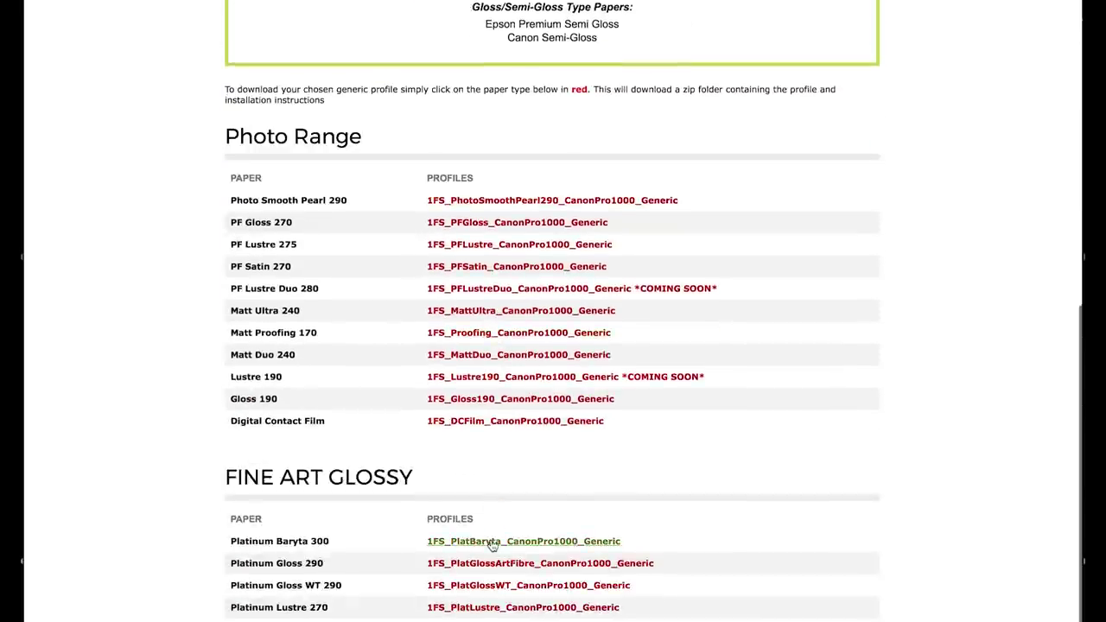
pyautogui.scroll(-2, 492, 544)
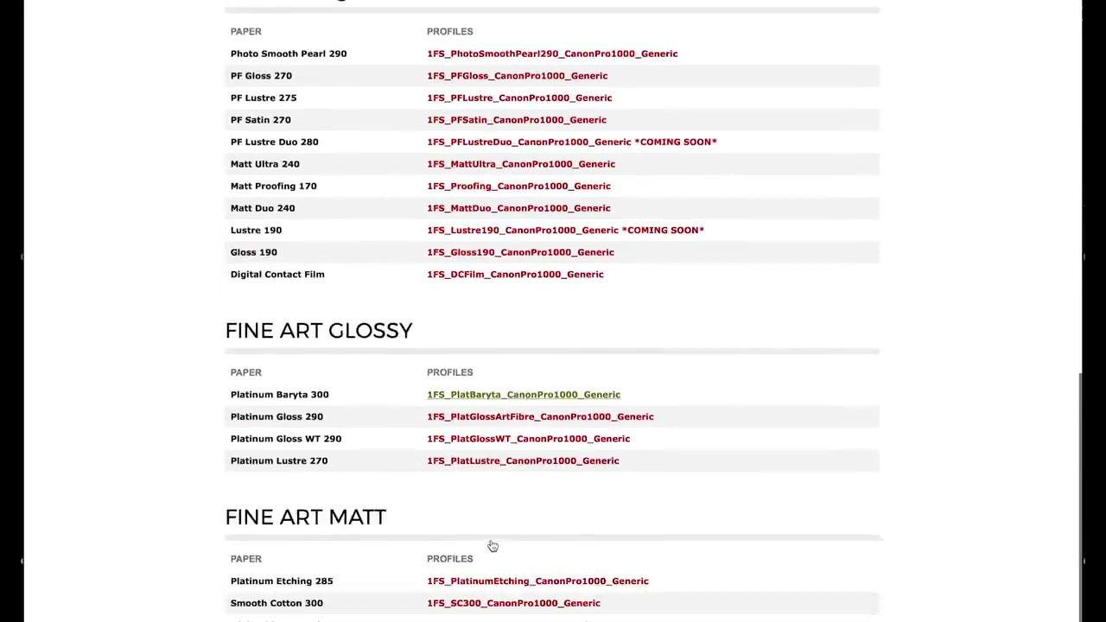
pyautogui.click(506, 381)
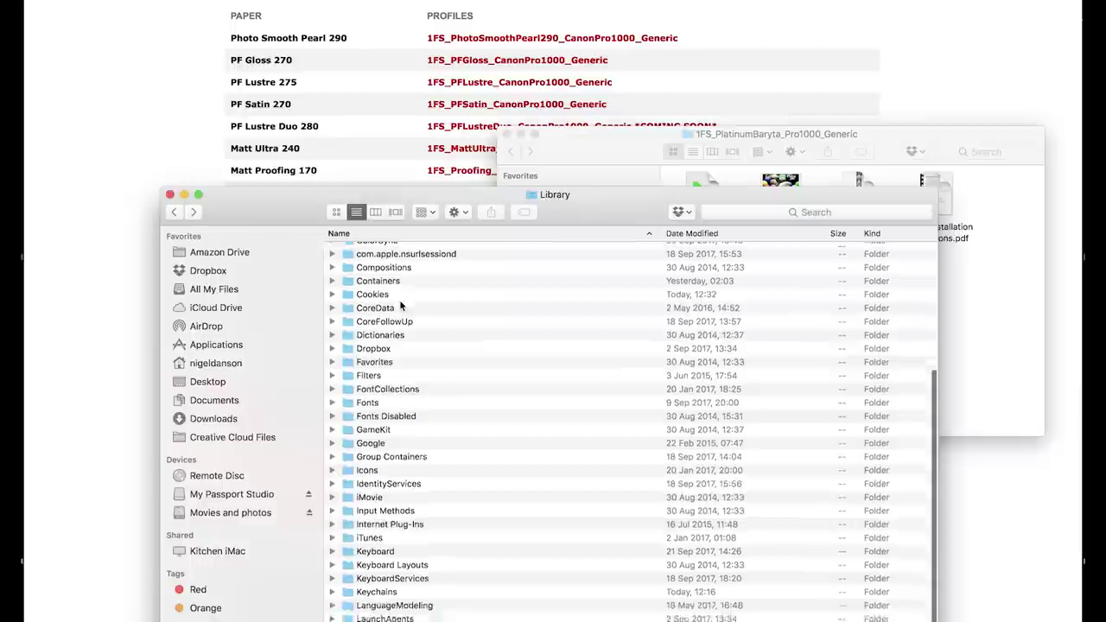
# Move the downloaded Platinum Baryta ICC profile into the Library's ColorSync Profiles folder and close the download folder.
pyautogui.scroll(2, 400, 301)
pyautogui.doubleClick(400, 301)
pyautogui.doubleClick(378, 249)
pyautogui.click(650, 151)
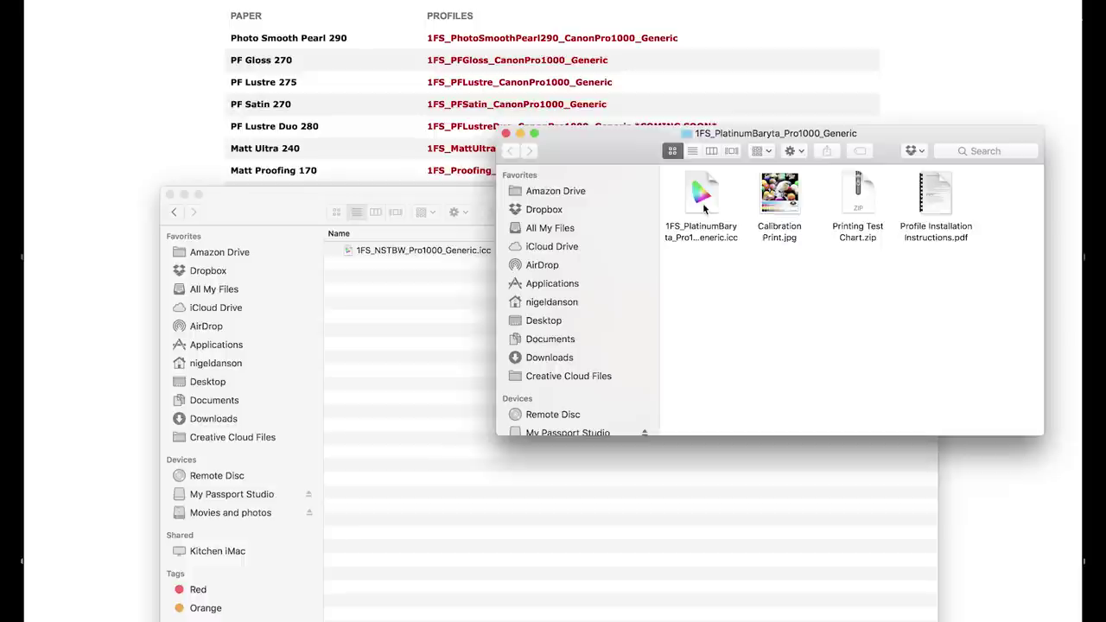
pyautogui.moveTo(703, 202); pyautogui.dragTo(403, 332)
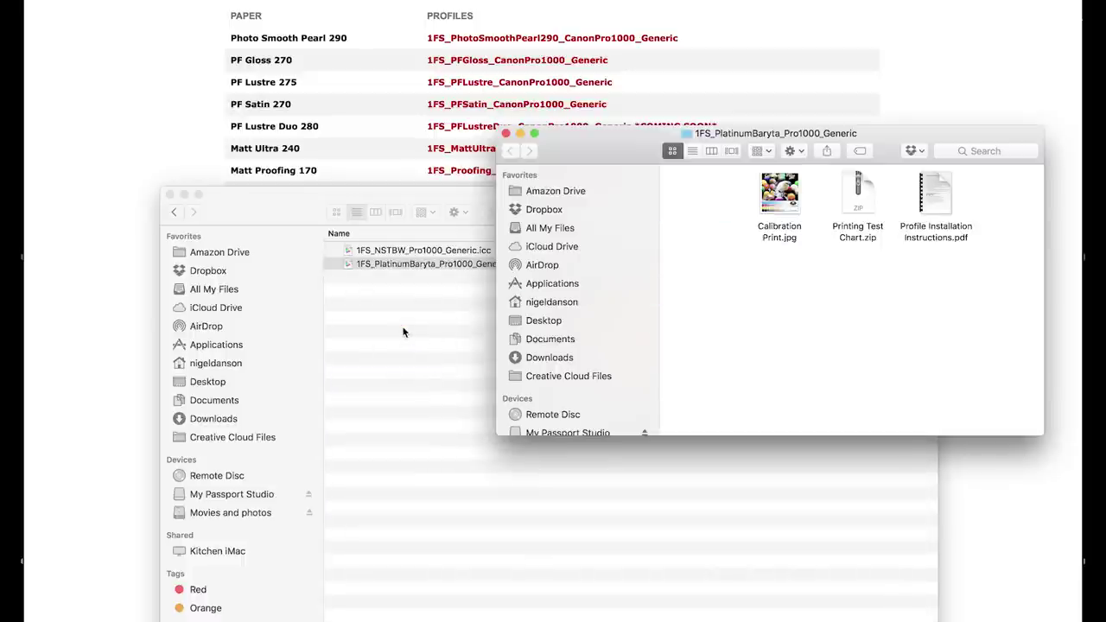
pyautogui.click(507, 135)
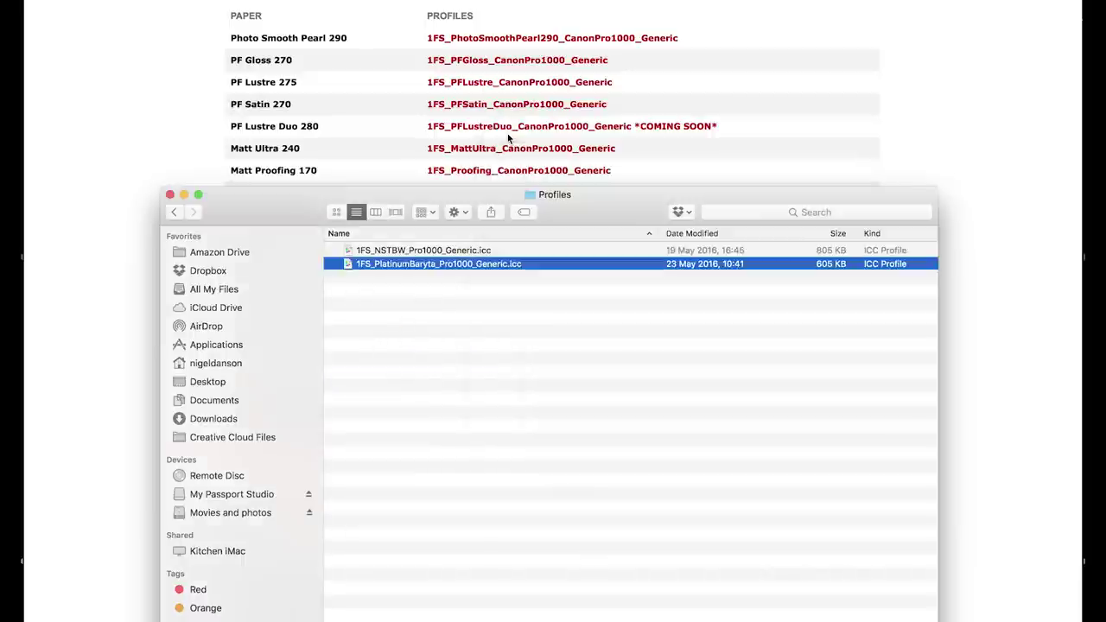
pyautogui.click(518, 246)
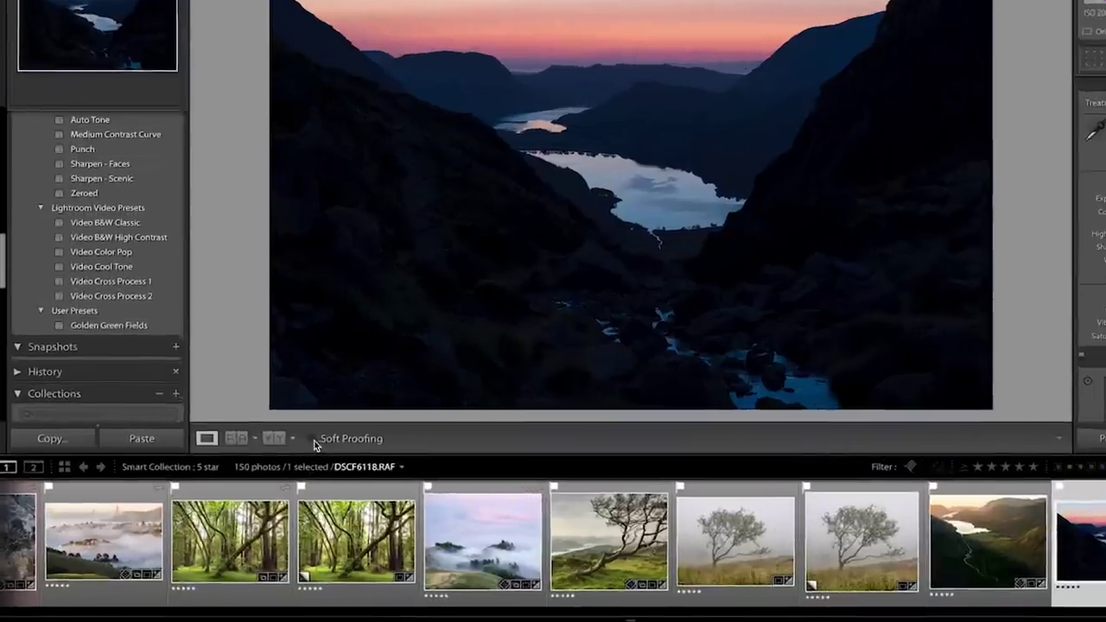
# In Lightroom, enable soft proofing for the sunset lake photo with the 1FS_PlatinumBaryta_Pro1000_Generic profile.
pyautogui.click(313, 439)
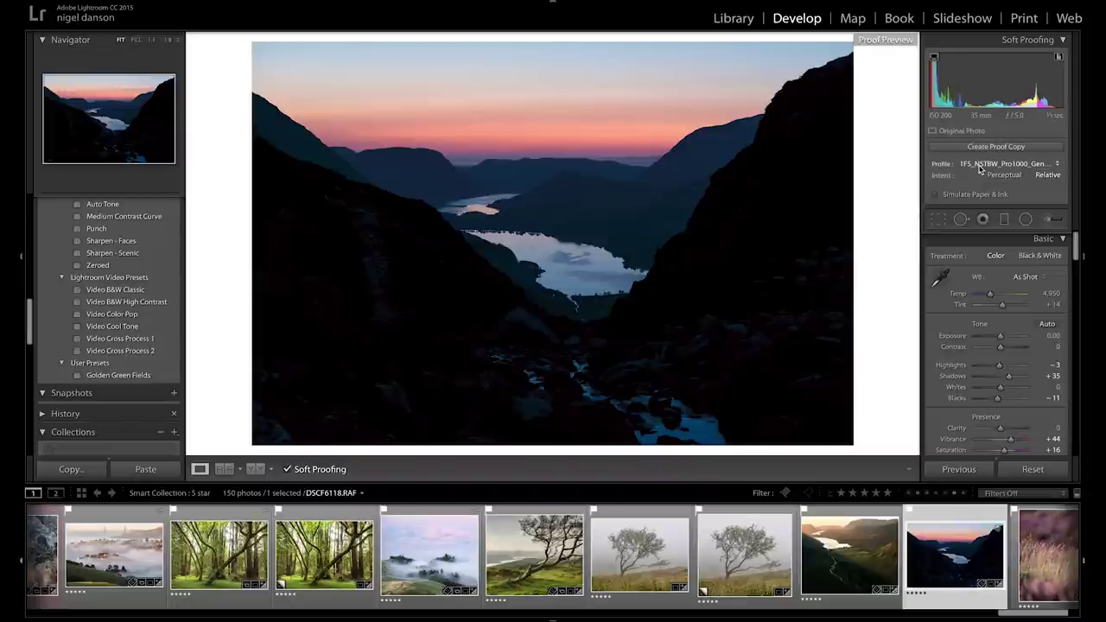
pyautogui.click(982, 166)
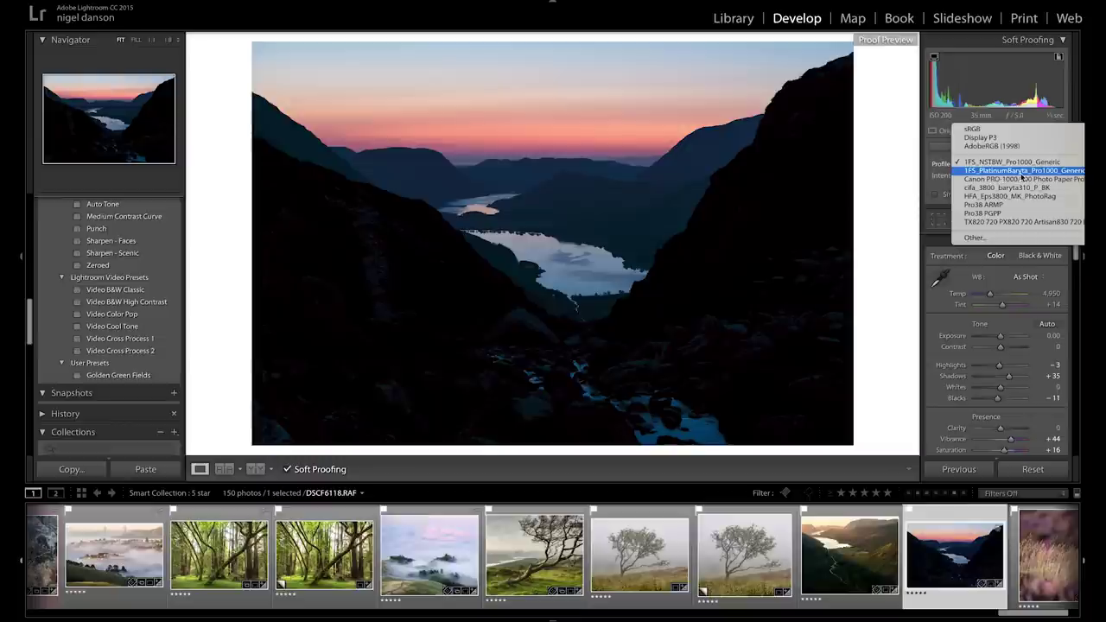
pyautogui.click(988, 171)
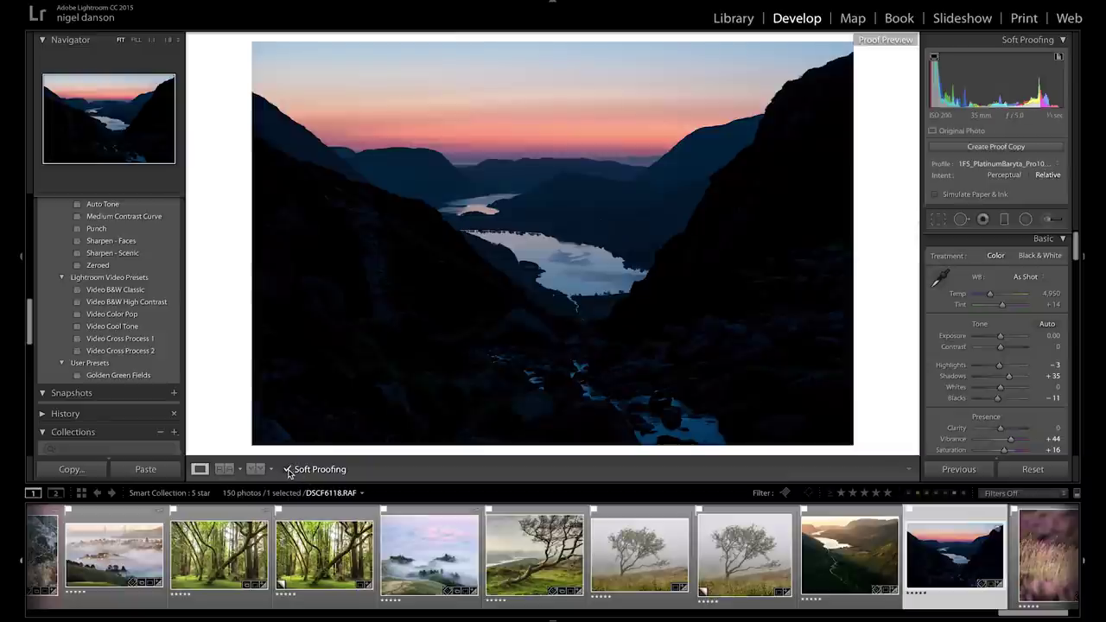
# Compare the lake photo with and without soft proofing.
pyautogui.click(288, 469)
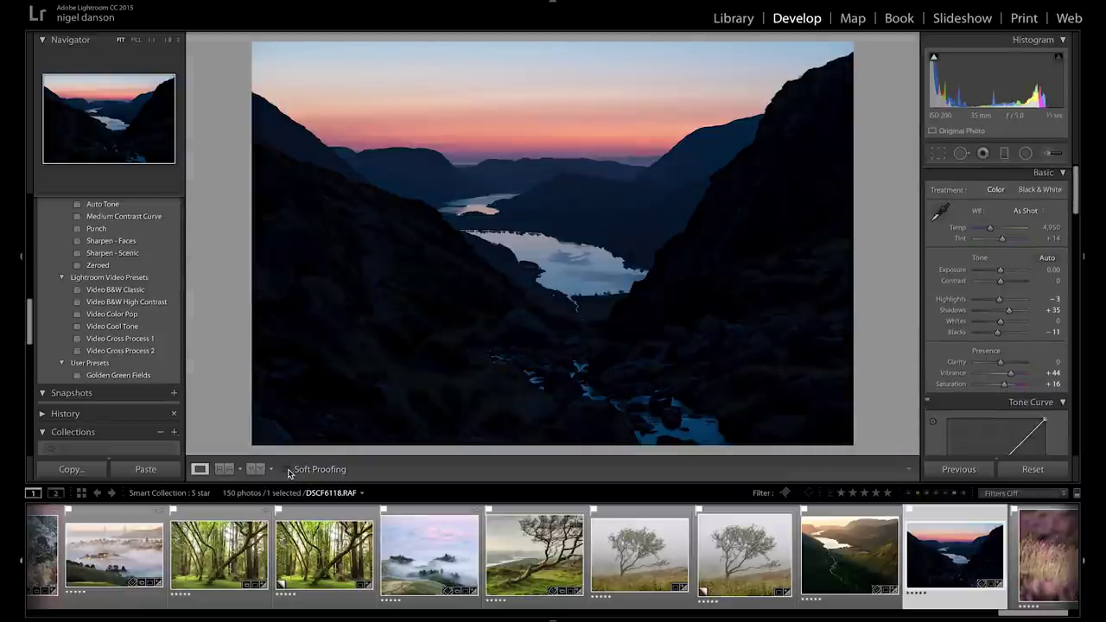
pyautogui.click(289, 471)
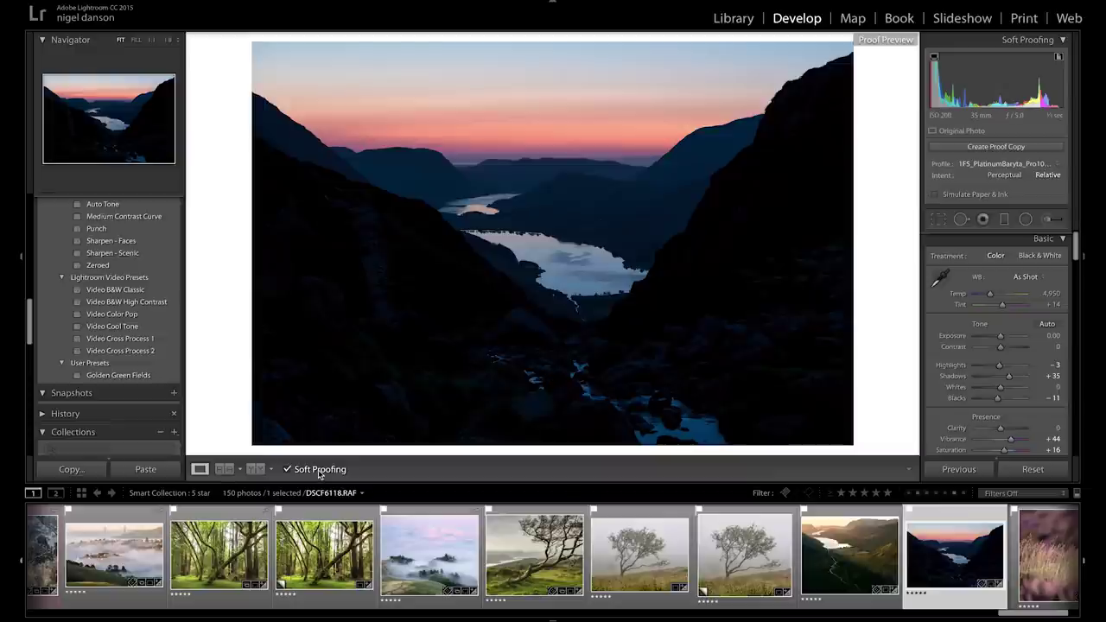
pyautogui.click(288, 470)
pyautogui.click(287, 470)
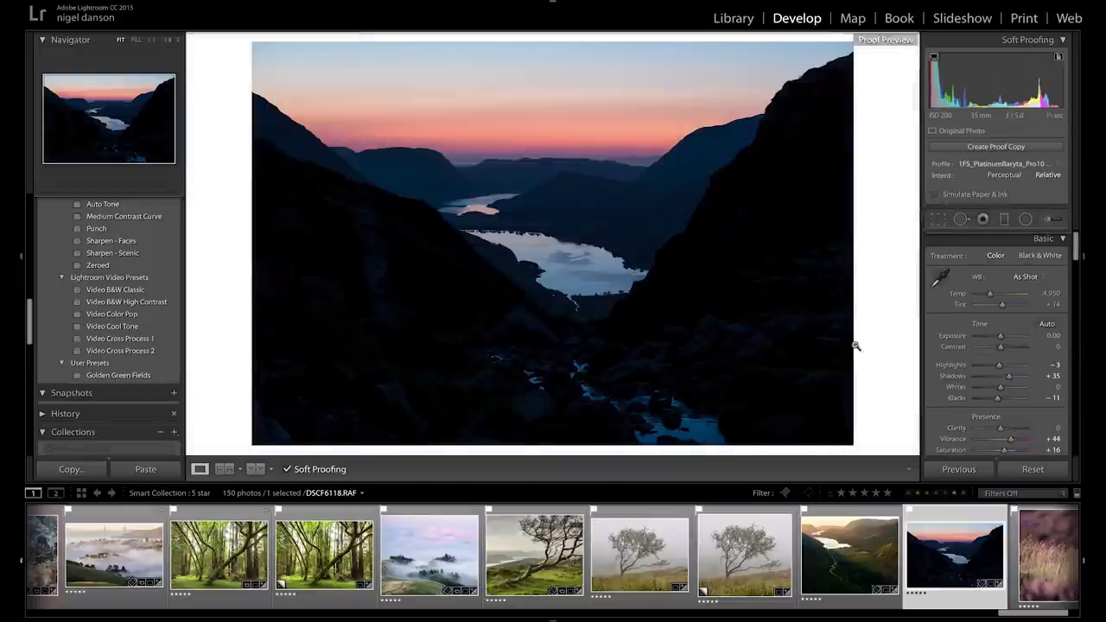
# Brighten the photo for print on a virtual proof copy, with Shadows at +55 and Exposure at +0.15.
pyautogui.moveTo(1008, 376); pyautogui.dragTo(1014, 380)
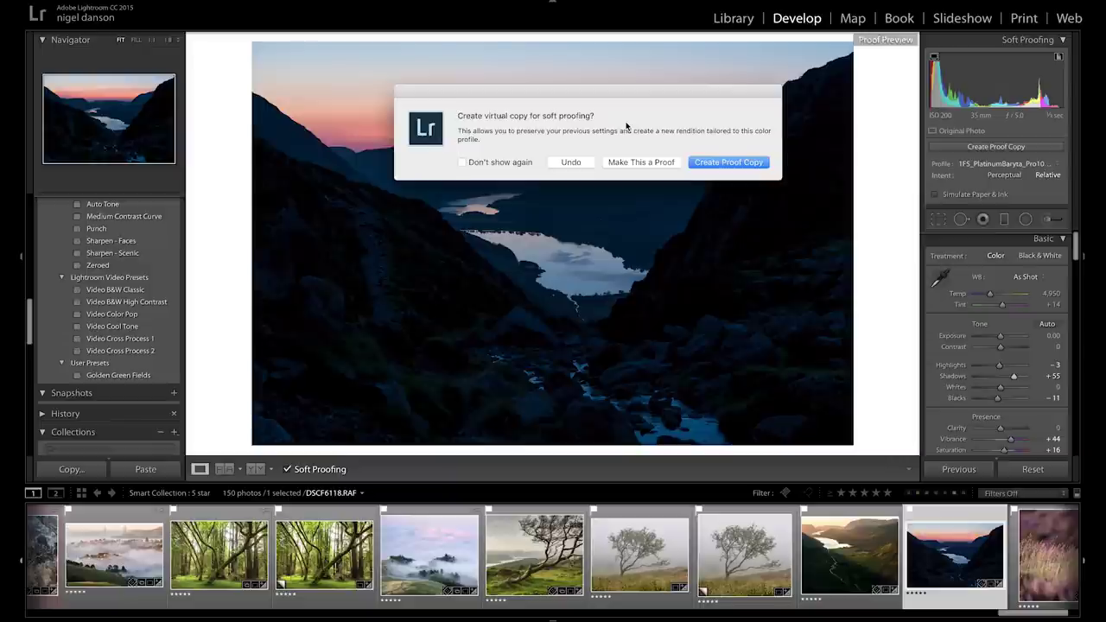
pyautogui.click(716, 163)
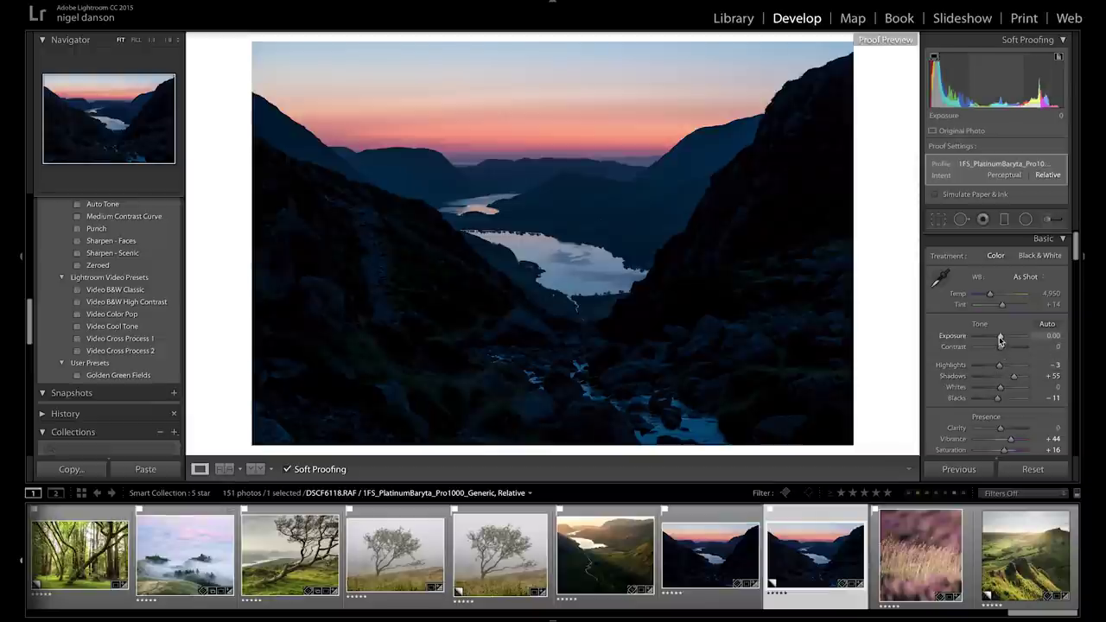
pyautogui.moveTo(999, 338); pyautogui.dragTo(1001, 340)
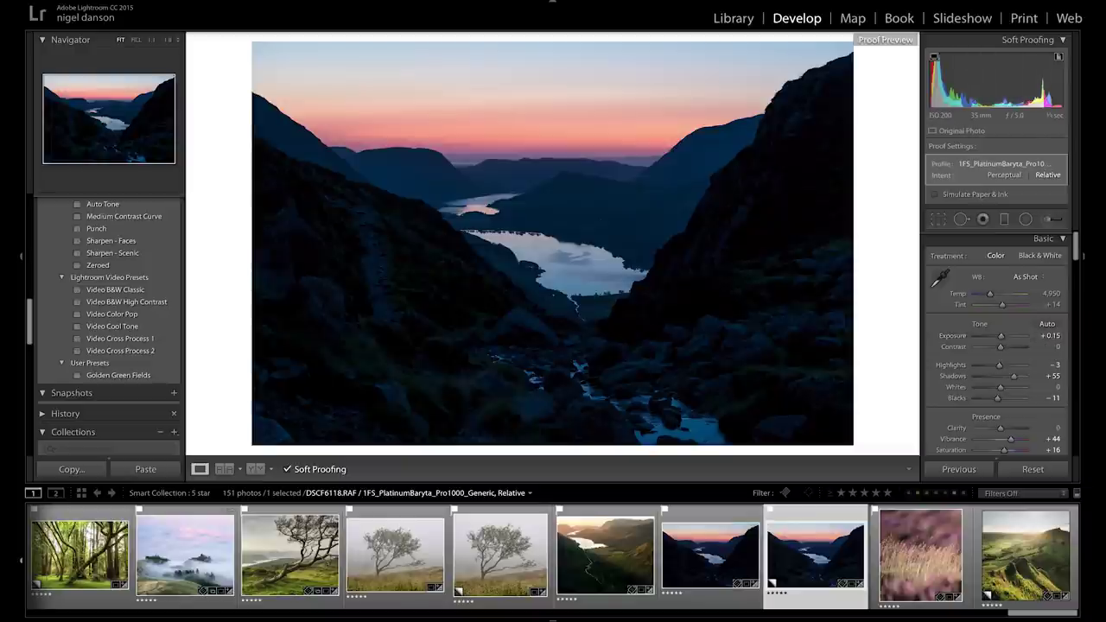
# Open the proof copy in the Print module and enlarge its cell to 23.37 cm high by 36.18 cm wide.
pyautogui.click(1025, 21)
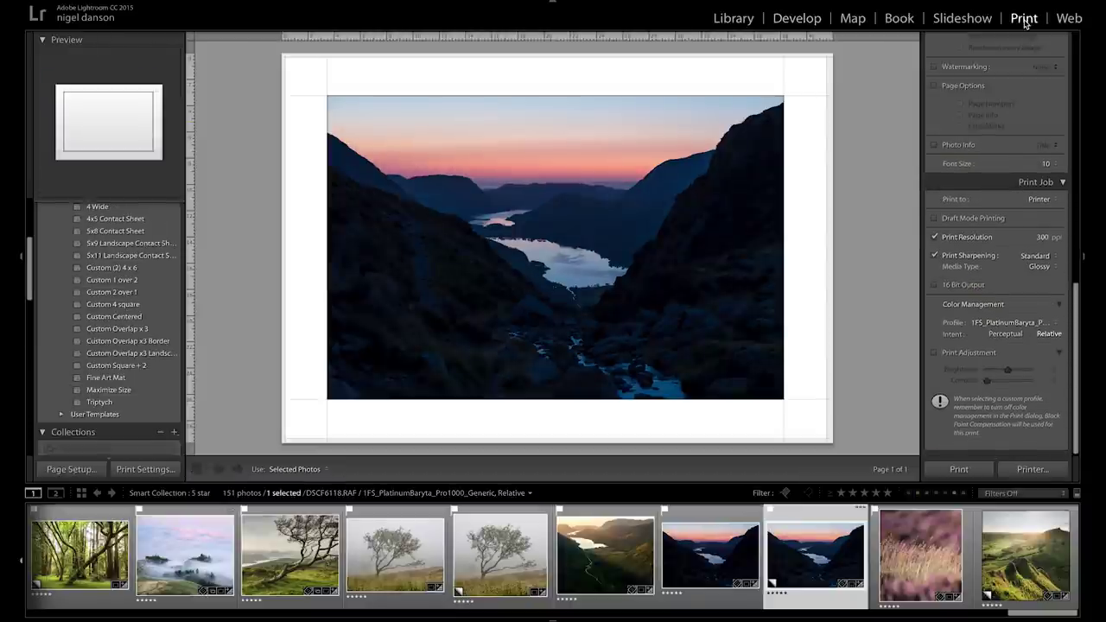
pyautogui.scroll(10, 987, 213)
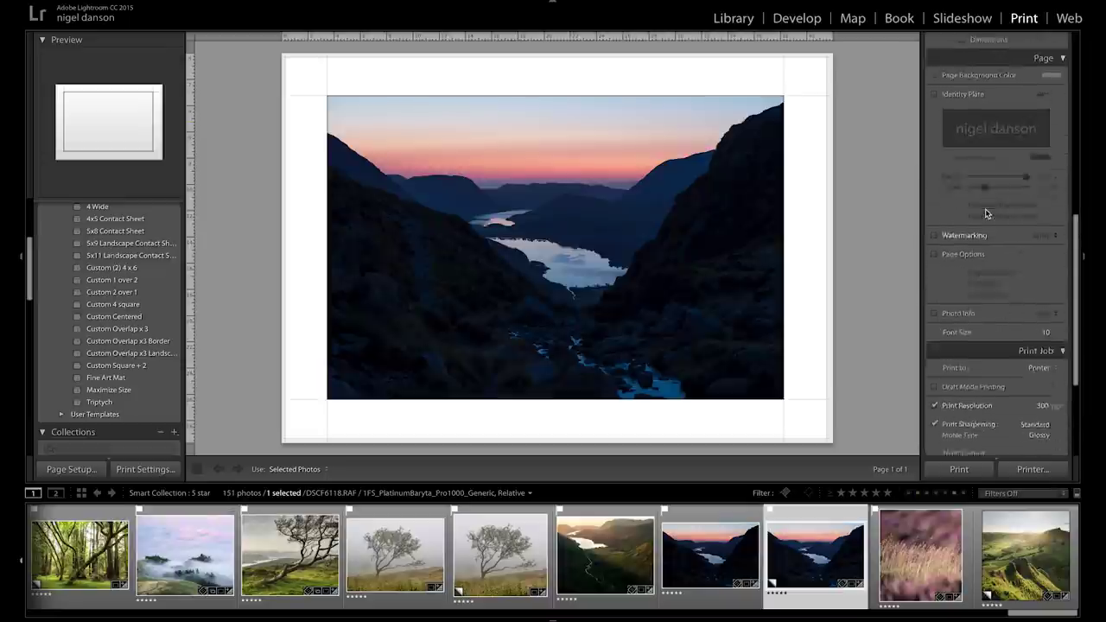
pyautogui.scroll(-1, 987, 212)
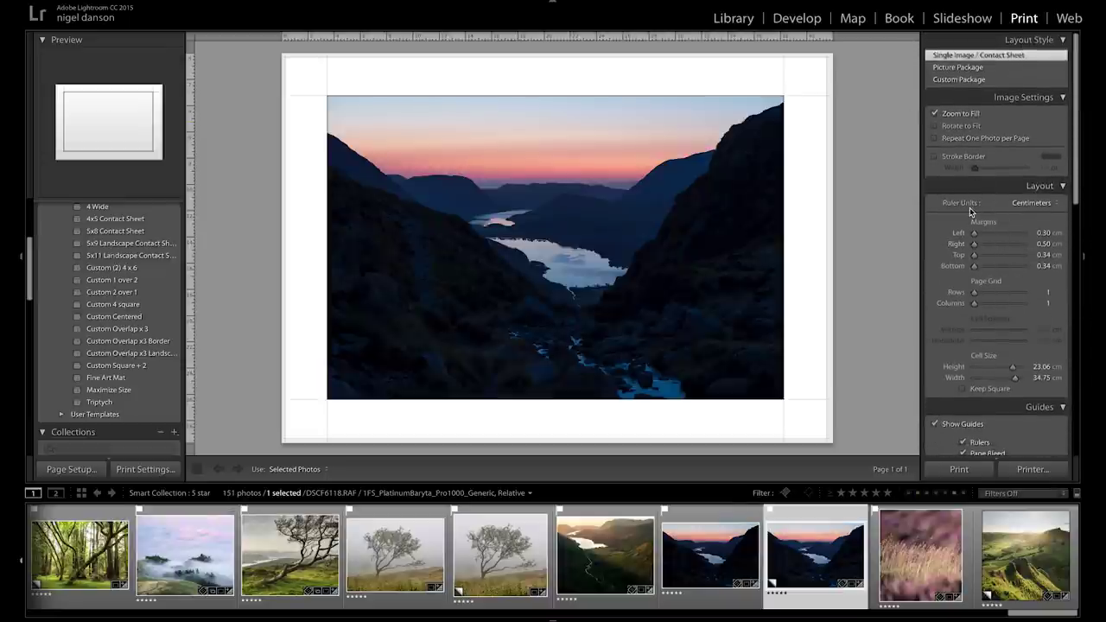
pyautogui.scroll(-4, 992, 245)
pyautogui.moveTo(1013, 274)
pyautogui.mouseDown()
pyautogui.moveTo(996, 285)
pyautogui.moveTo(1014, 274)
pyautogui.moveTo(1018, 286)
pyautogui.mouseUp()
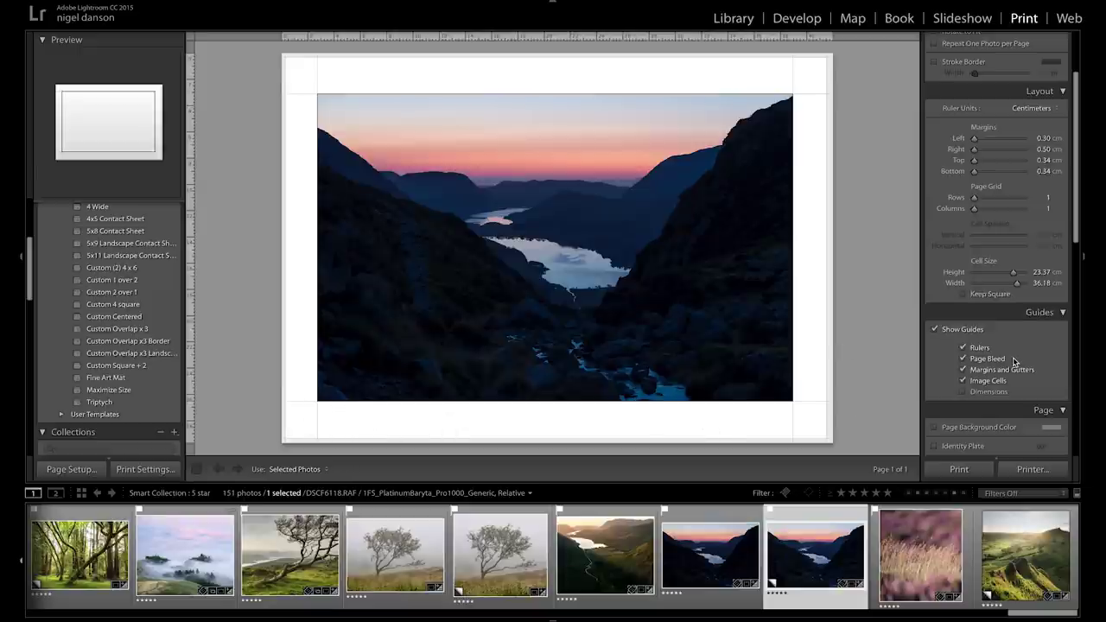
# Set the print job's sharpening media type to Glossy and its colour profile to 1FS_PlatinumBaryta_Pro1000_Generic.
pyautogui.scroll(-4, 1014, 357)
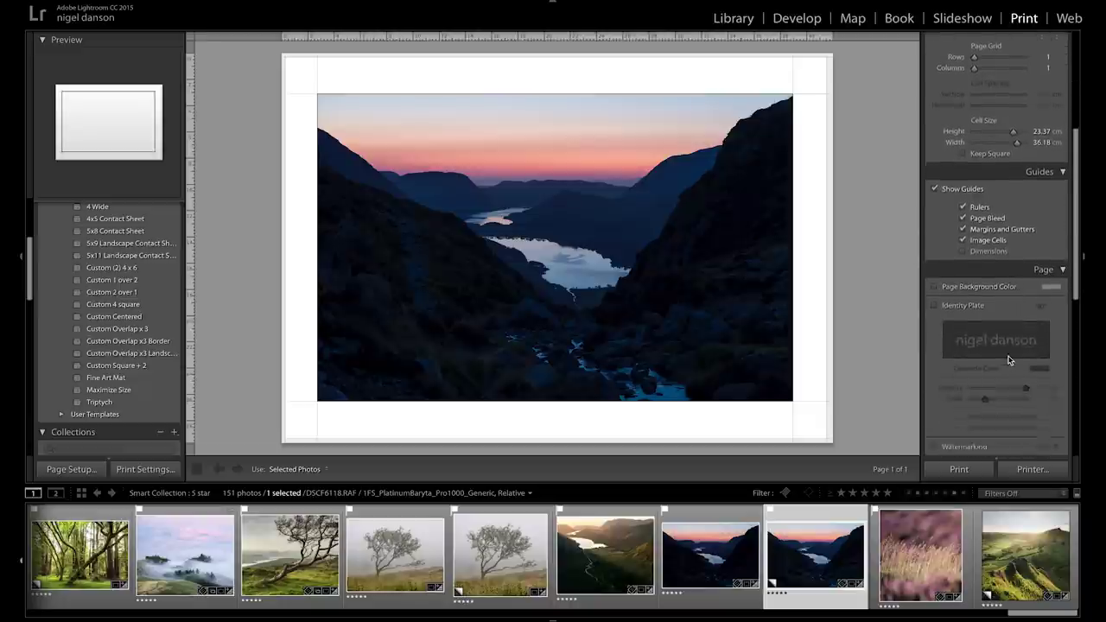
pyautogui.scroll(-5, 1009, 360)
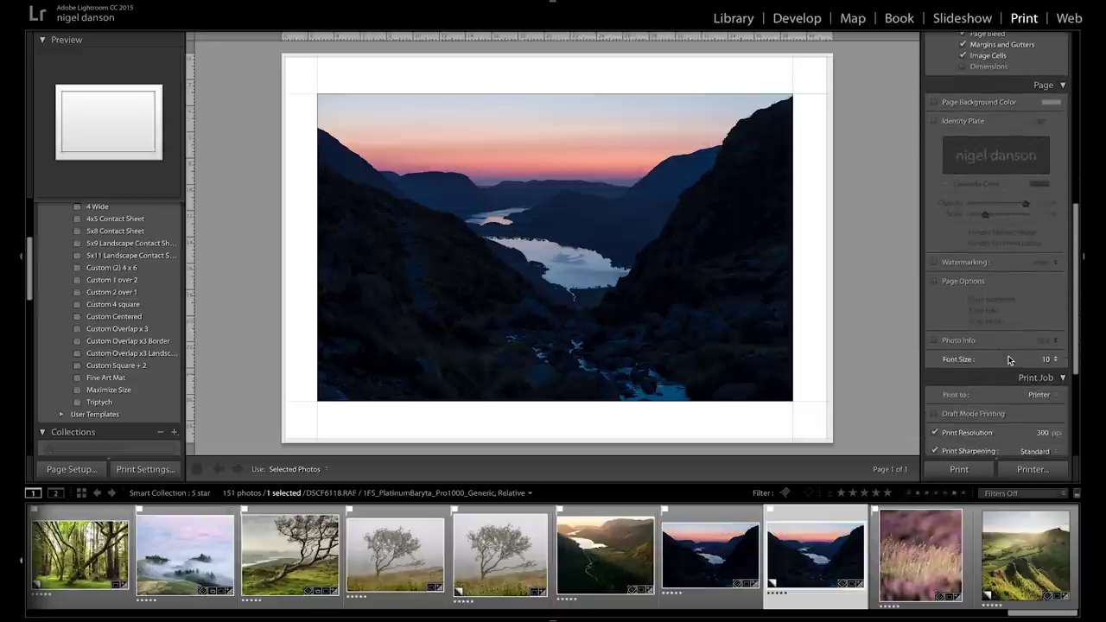
pyautogui.scroll(-4, 1009, 359)
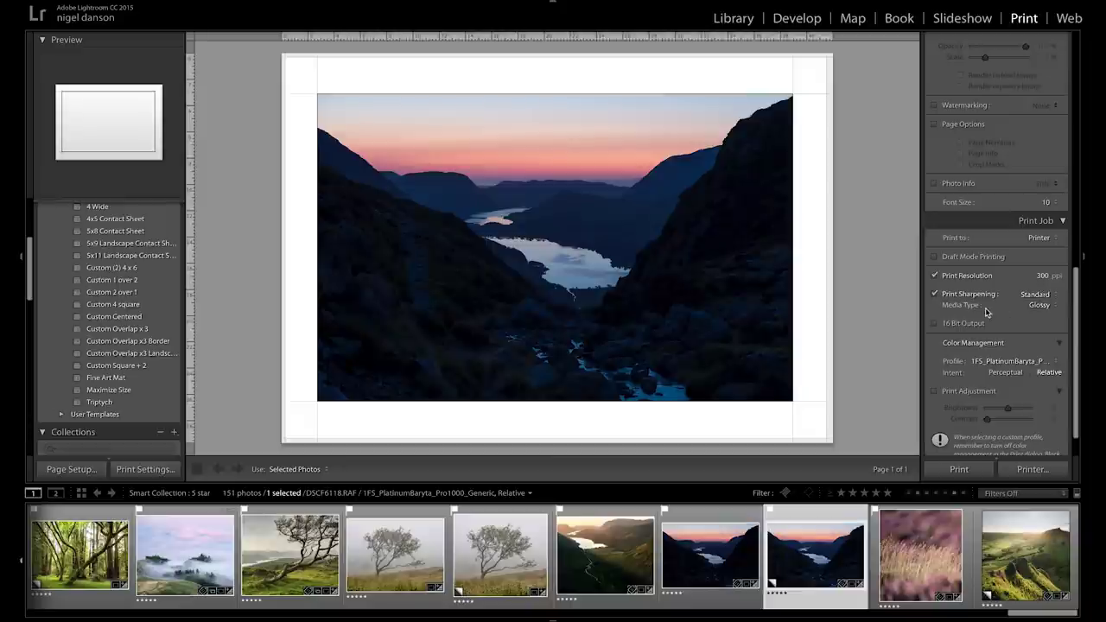
pyautogui.click(1046, 305)
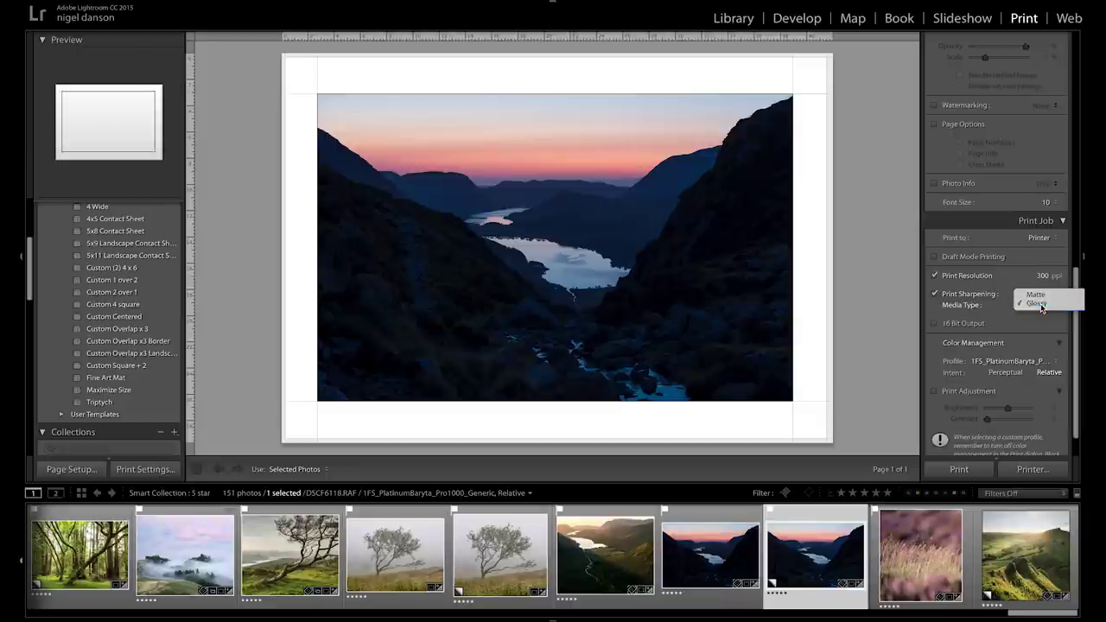
pyautogui.click(1042, 307)
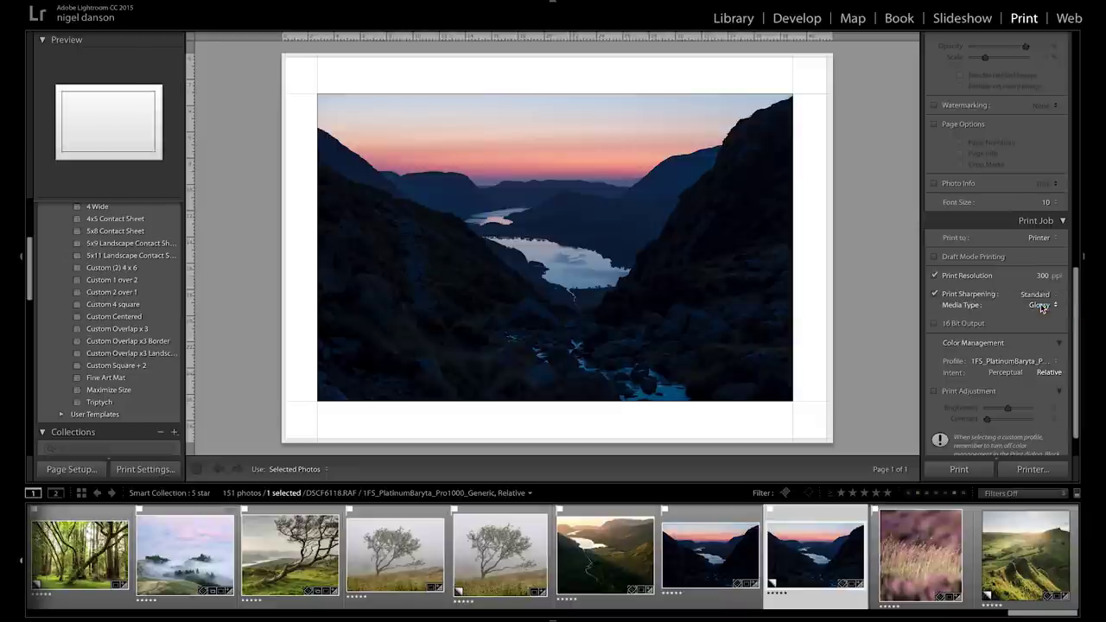
pyautogui.click(1040, 362)
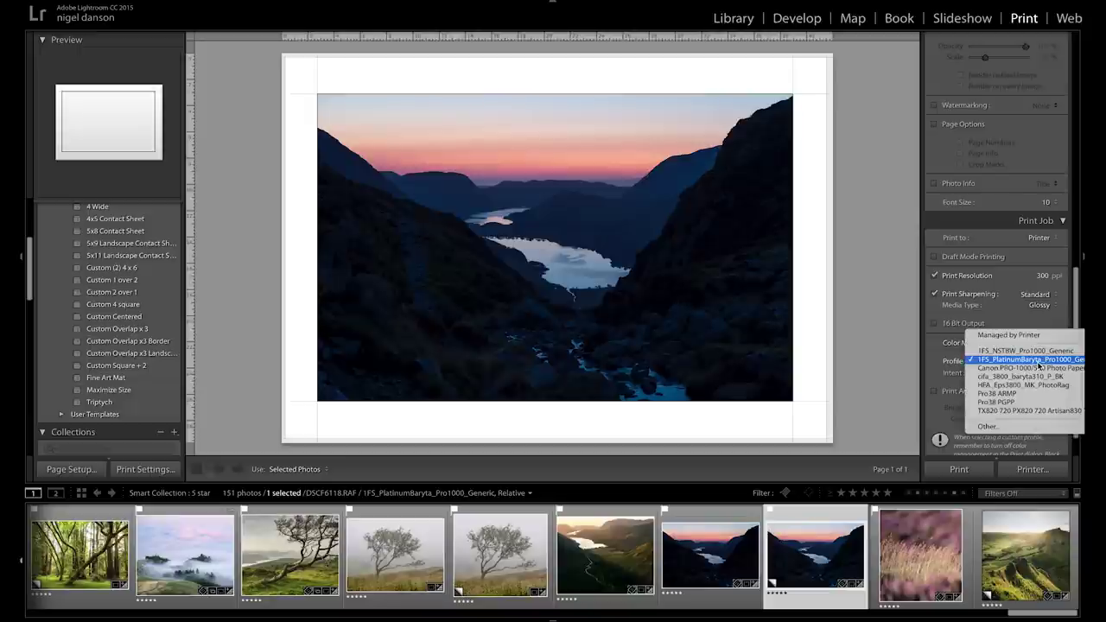
pyautogui.click(1040, 361)
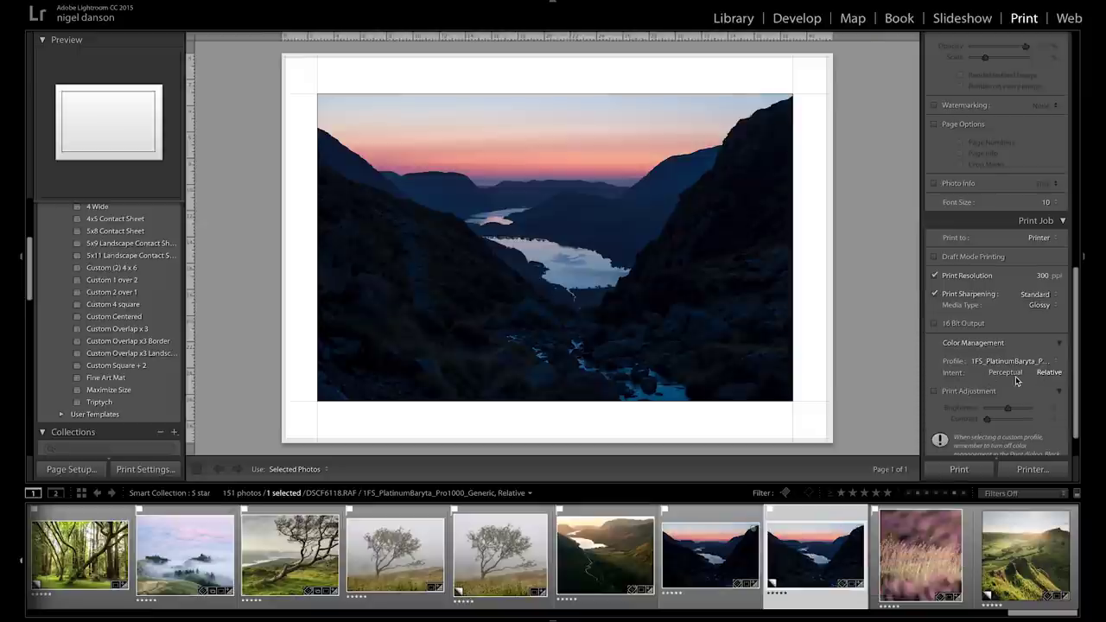
# Open the Canon PRO-1000 printer settings and show the Quality & Media options.
pyautogui.scroll(-3, 1018, 379)
pyautogui.scroll(4, 1018, 379)
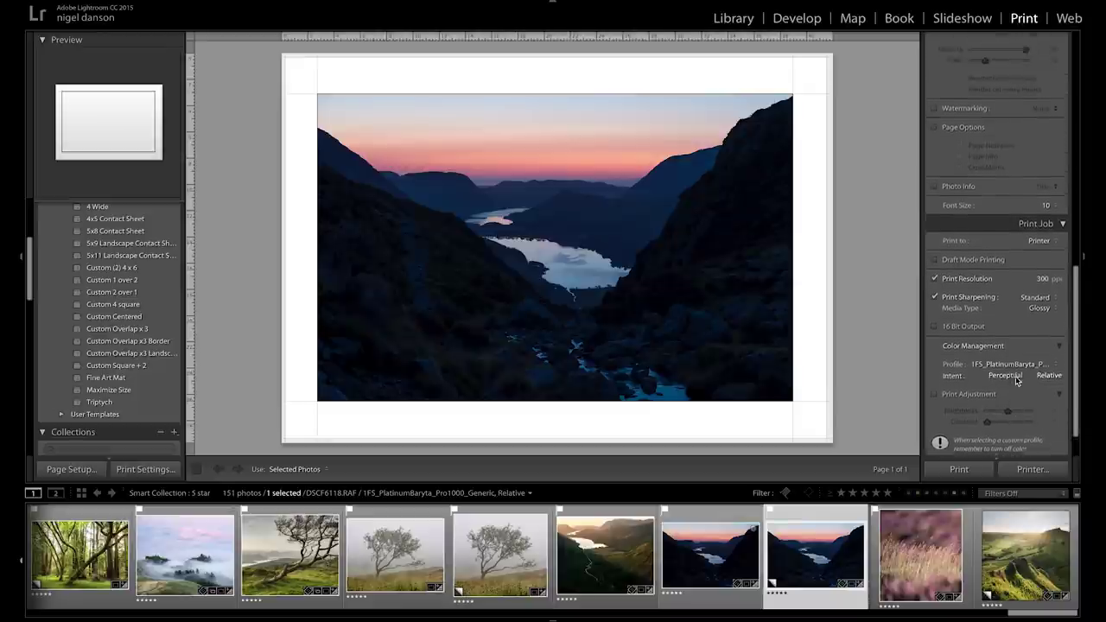
pyautogui.click(1029, 469)
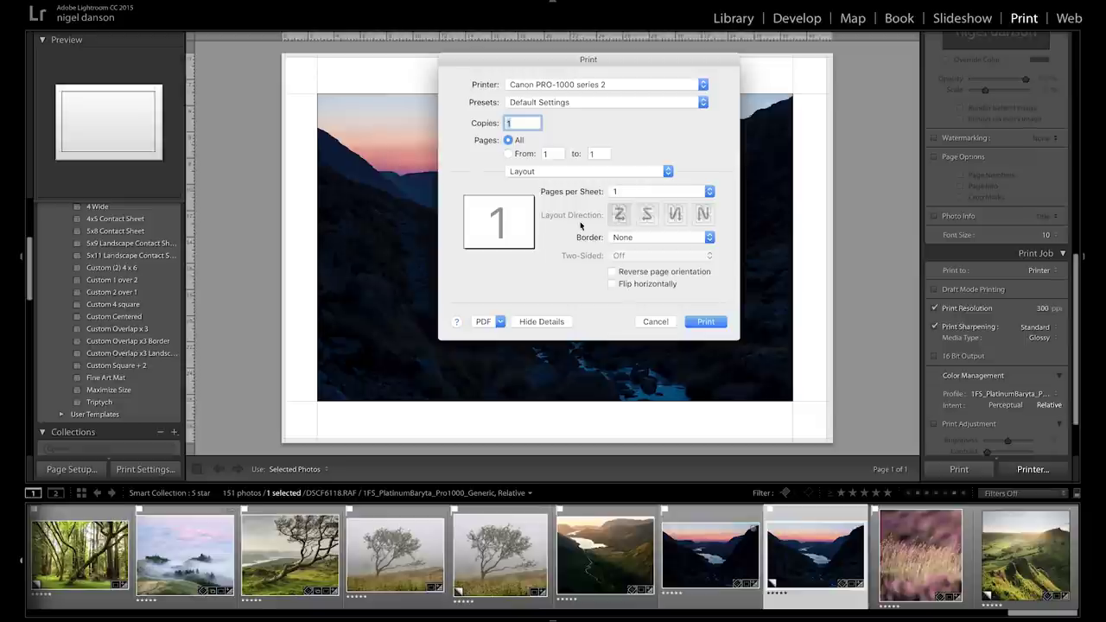
pyautogui.click(542, 171)
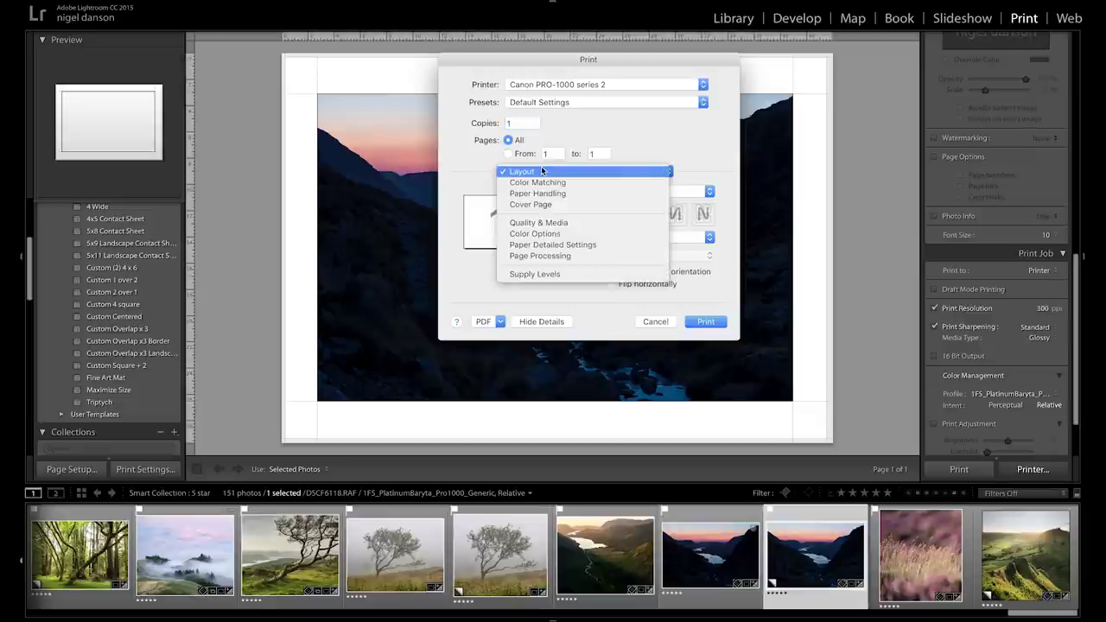
pyautogui.click(557, 225)
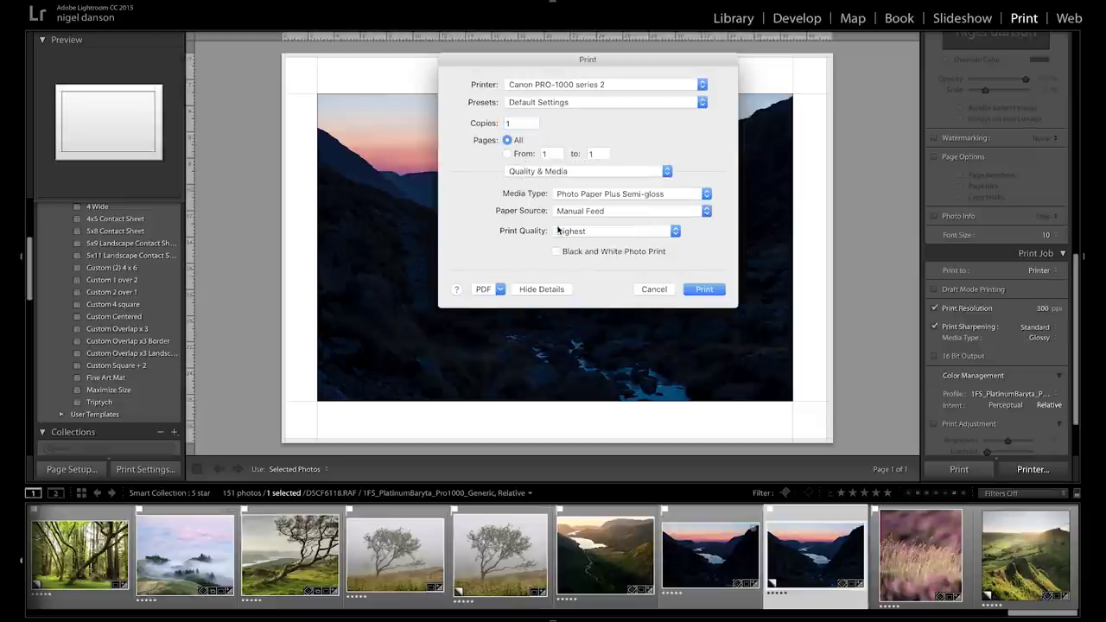